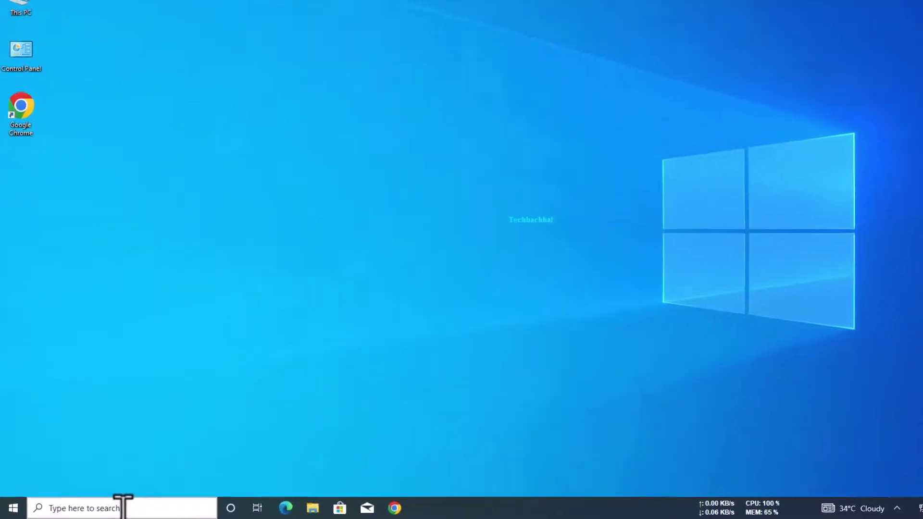
Step: Launch System Configuration from a taskbar search
{"action": "left_click", "coordinate": [138, 509]}
{"action": "type", "text": "sy"}
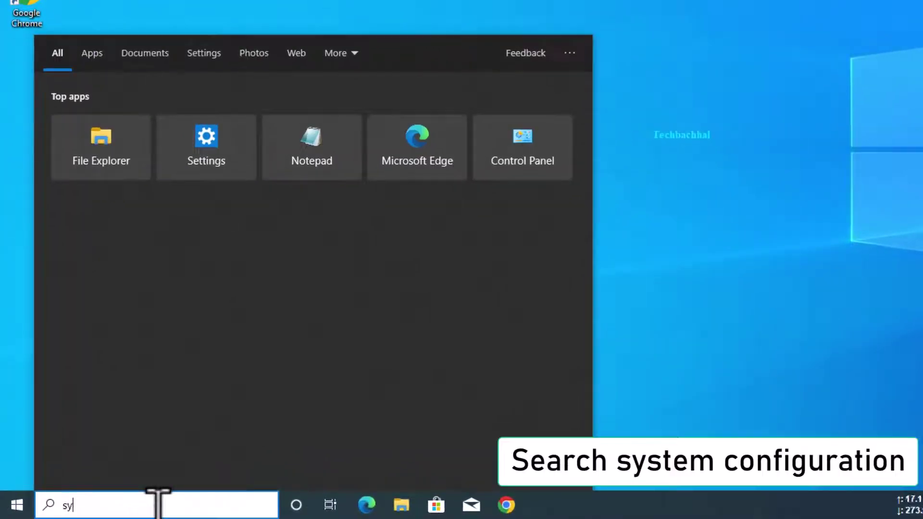
{"action": "type", "text": "s"}
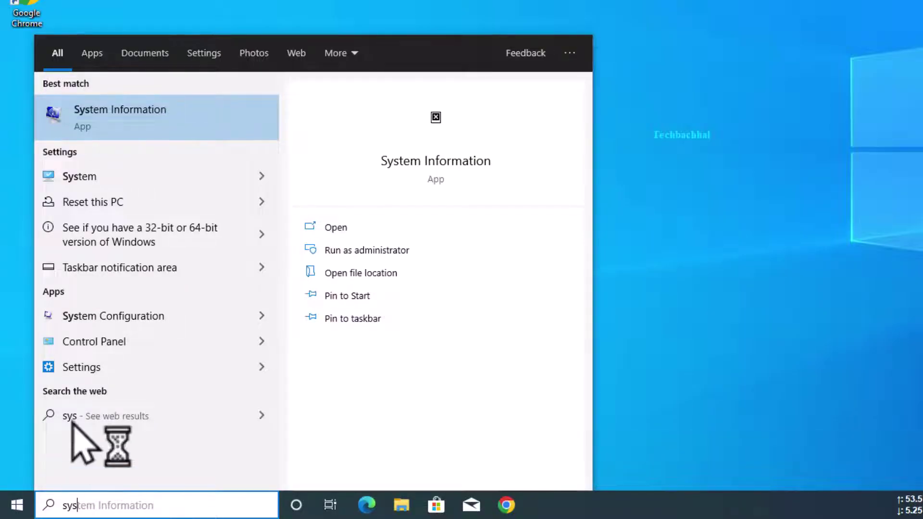
{"action": "left_click", "coordinate": [121, 318]}
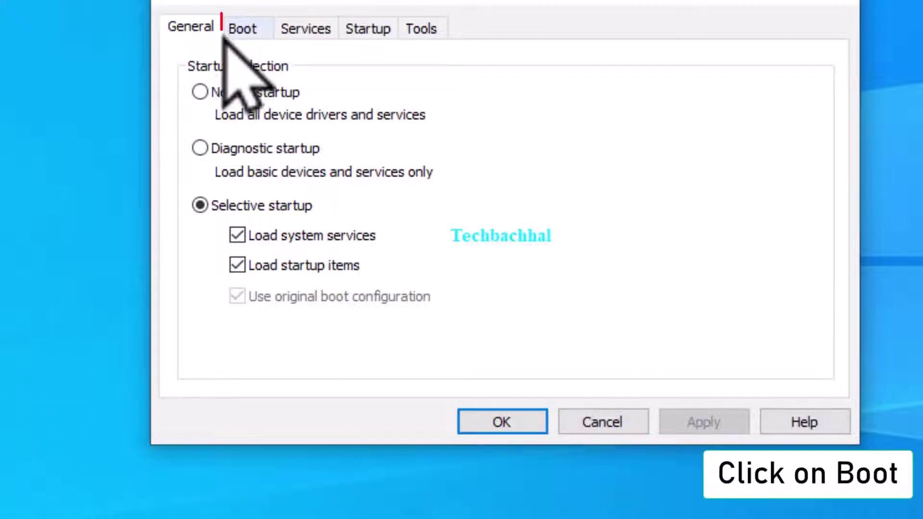
Step: Enable Safe boot on the Boot tab, apply it, and restart into Safe Mode
{"action": "left_click", "coordinate": [246, 30]}
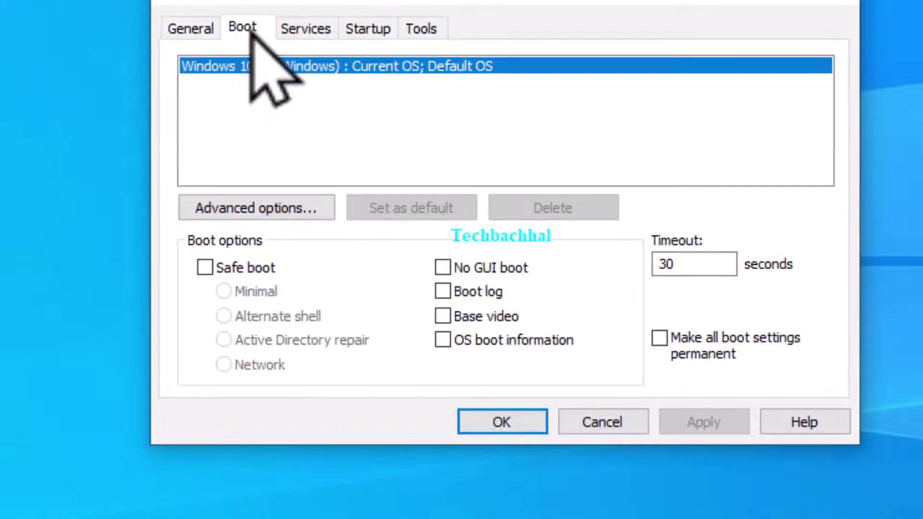
{"action": "left_click", "coordinate": [205, 268]}
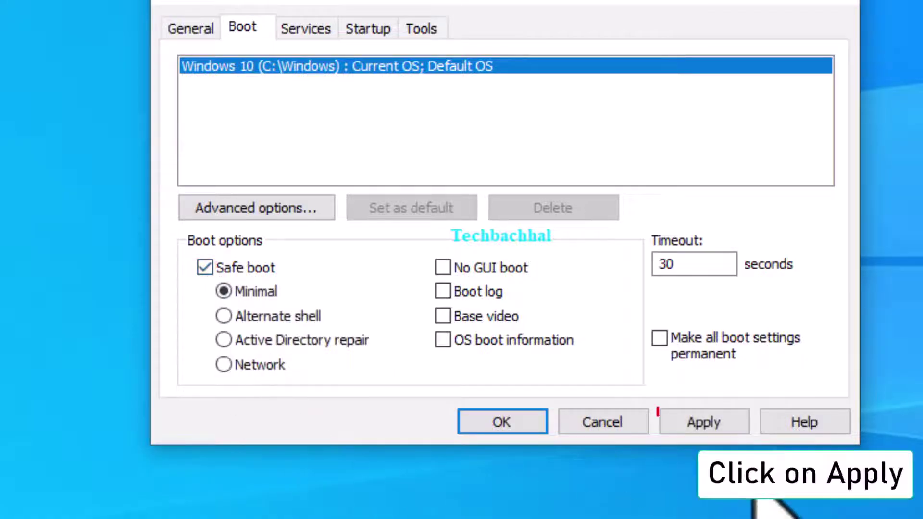
{"action": "left_click", "coordinate": [723, 415]}
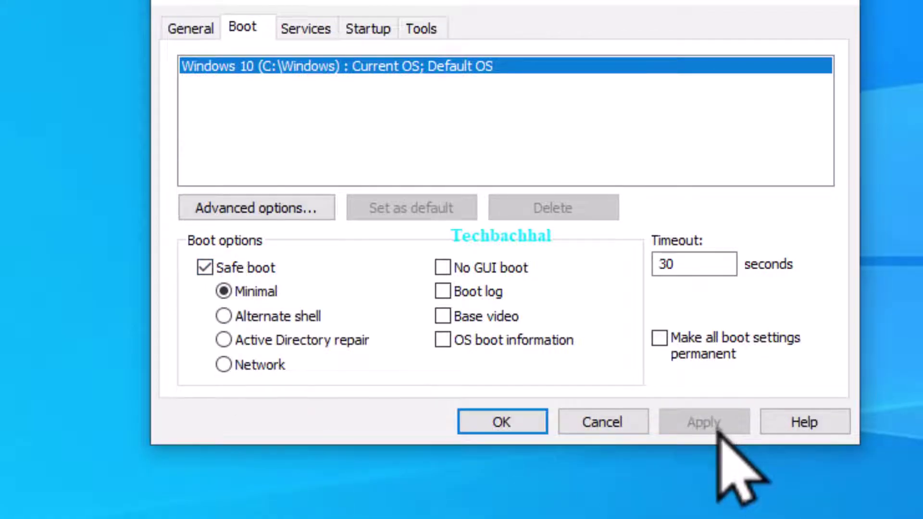
{"action": "left_click", "coordinate": [510, 421]}
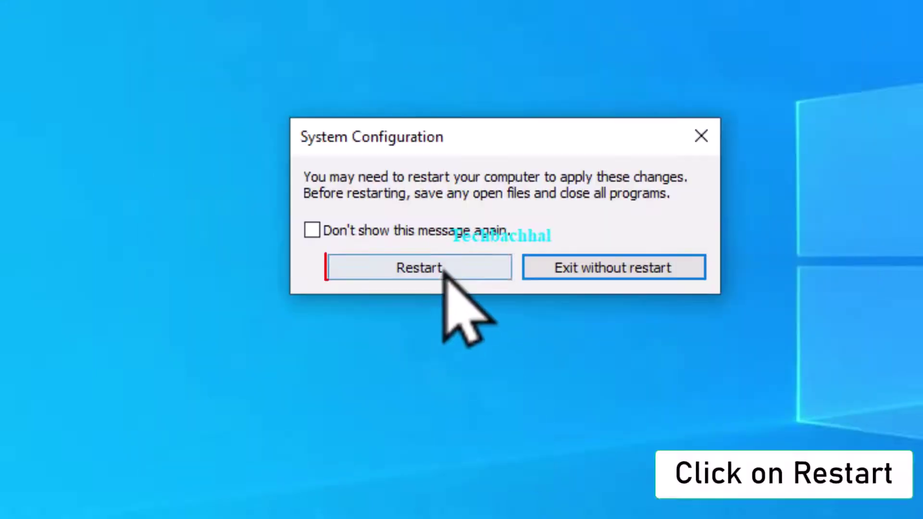
{"action": "left_click", "coordinate": [439, 266]}
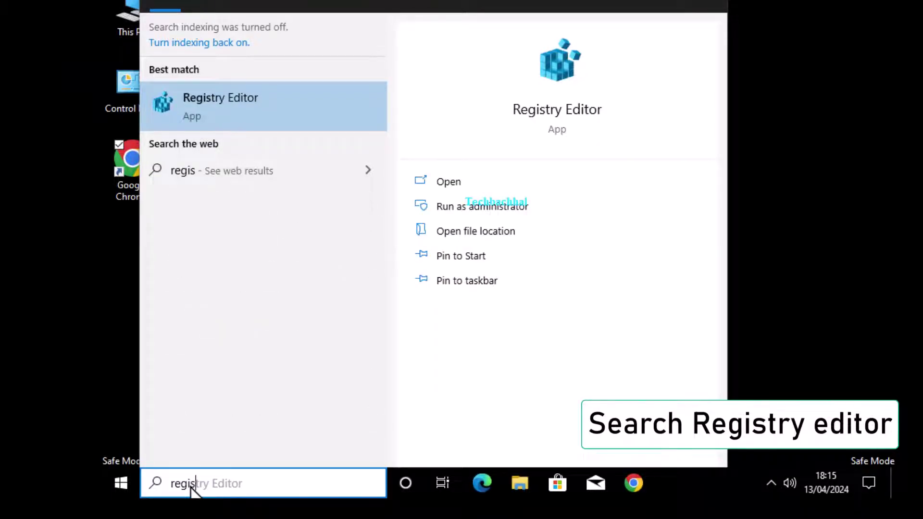
Step: Launch Registry Editor from the 'regis' search result
{"action": "left_click", "coordinate": [277, 102]}
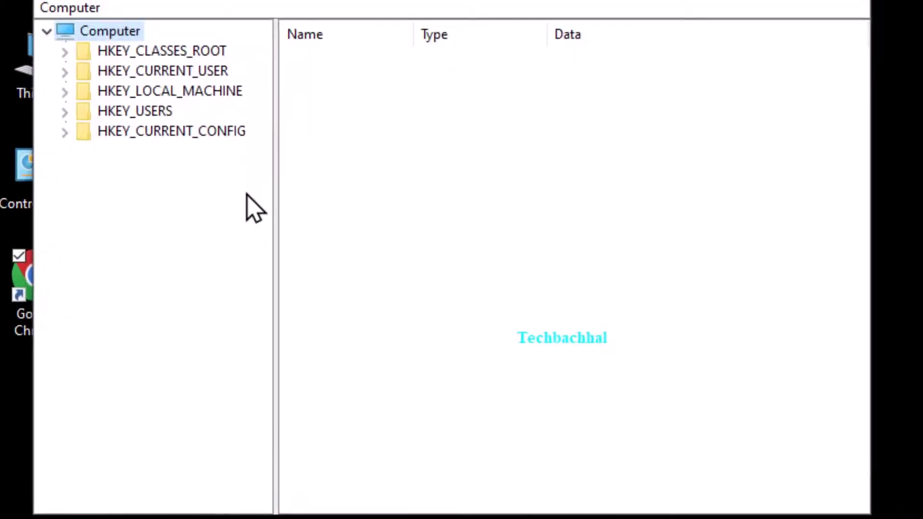
Step: Expand HKEY_LOCAL_MACHINE\SYSTEM\CurrentControlSet\Services down to the WinDefend key
{"action": "left_click", "coordinate": [215, 93]}
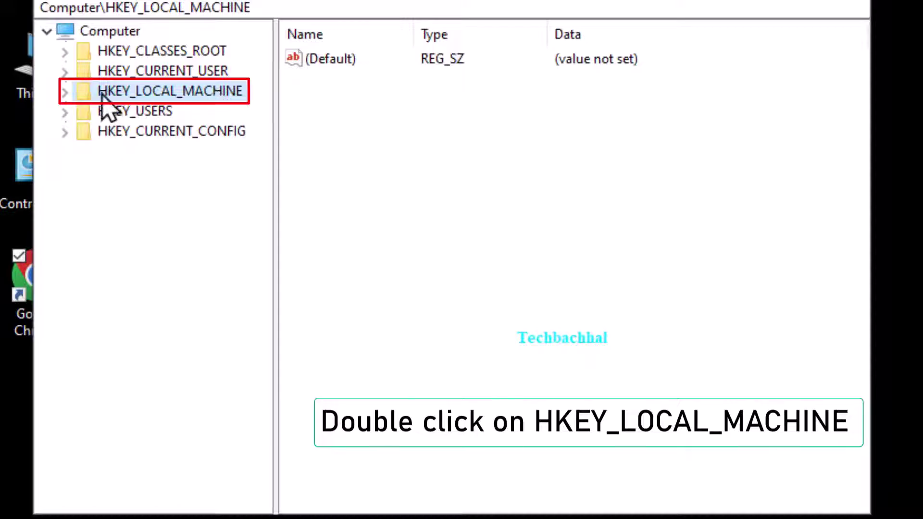
{"action": "left_click", "coordinate": [66, 92]}
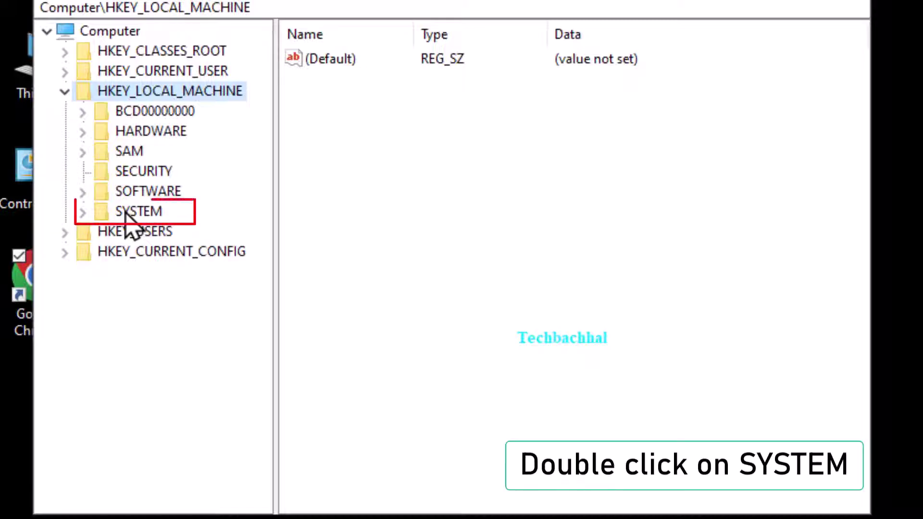
{"action": "left_click", "coordinate": [82, 213]}
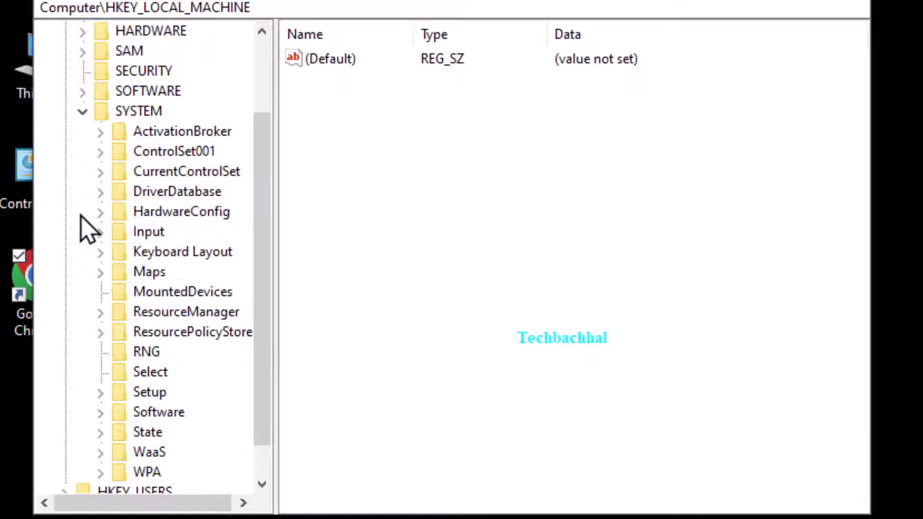
{"action": "left_click", "coordinate": [101, 171]}
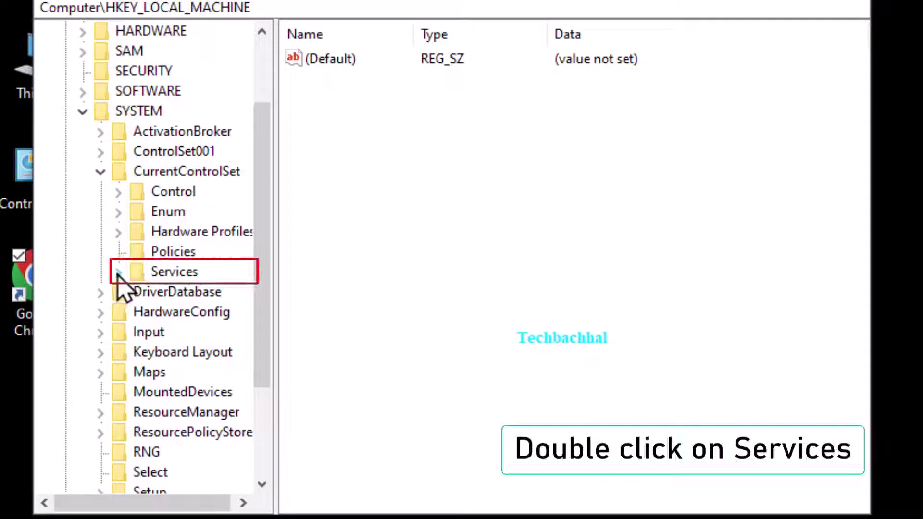
{"action": "left_click", "coordinate": [118, 272]}
{"action": "scroll", "coordinate": [161, 330], "scroll_direction": "down", "scroll_amount": 20}
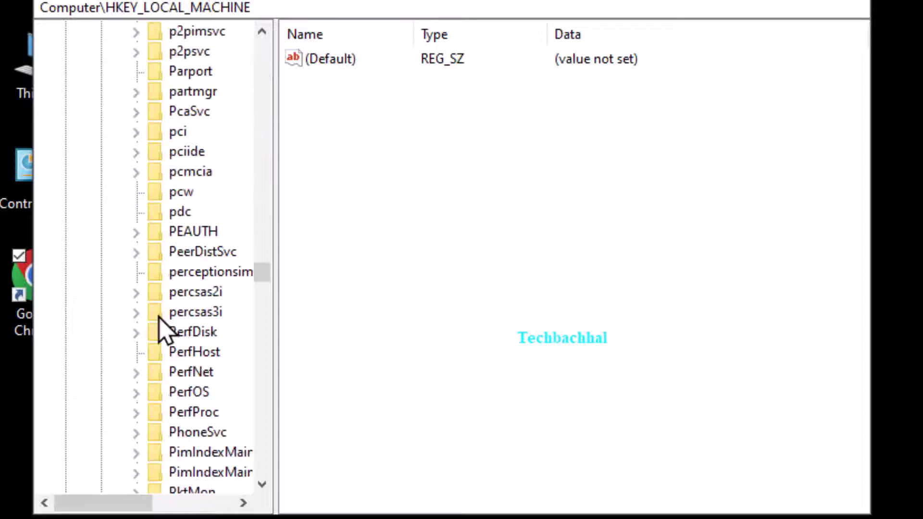
{"action": "scroll", "coordinate": [161, 329], "scroll_direction": "down", "scroll_amount": 7}
{"action": "scroll", "coordinate": [161, 330], "scroll_direction": "down", "scroll_amount": 7}
{"action": "scroll", "coordinate": [161, 329], "scroll_direction": "down", "scroll_amount": 7}
{"action": "scroll", "coordinate": [161, 330], "scroll_direction": "down", "scroll_amount": 9}
{"action": "scroll", "coordinate": [160, 330], "scroll_direction": "down", "scroll_amount": 12}
{"action": "scroll", "coordinate": [161, 330], "scroll_direction": "down", "scroll_amount": 6}
{"action": "scroll", "coordinate": [161, 330], "scroll_direction": "down", "scroll_amount": 6}
{"action": "scroll", "coordinate": [161, 330], "scroll_direction": "down", "scroll_amount": 7}
{"action": "scroll", "coordinate": [161, 329], "scroll_direction": "down", "scroll_amount": 9}
{"action": "scroll", "coordinate": [161, 330], "scroll_direction": "down", "scroll_amount": 15}
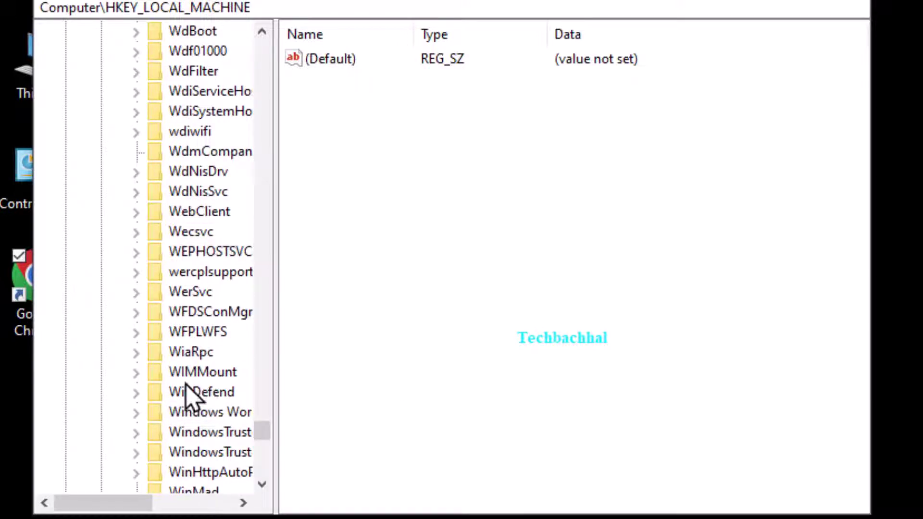
{"action": "left_click", "coordinate": [137, 395]}
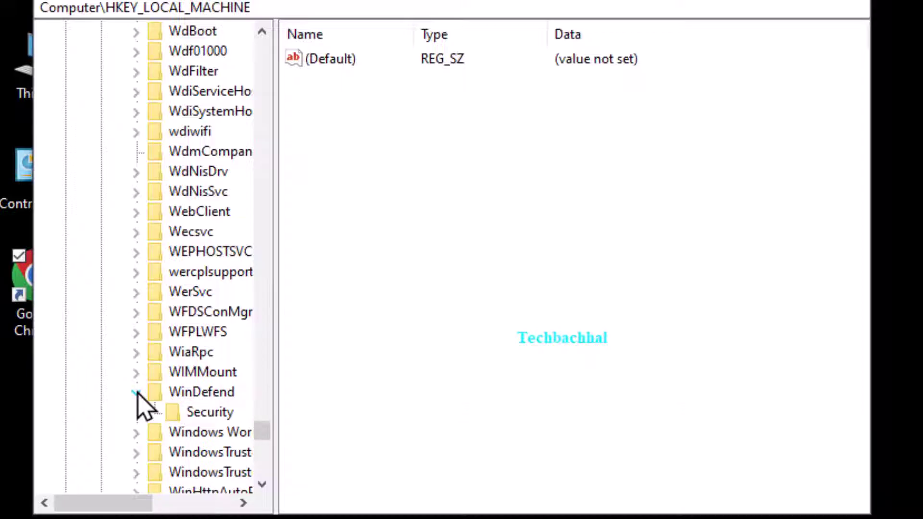
Step: Modify WinDefend's Start value and save it as 3
{"action": "left_click", "coordinate": [194, 392]}
{"action": "right_click", "coordinate": [332, 293]}
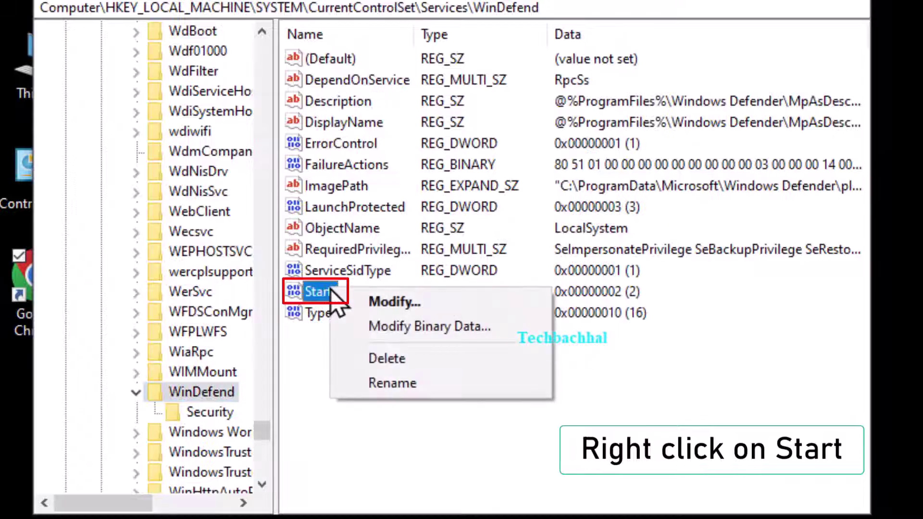
{"action": "left_click", "coordinate": [422, 307]}
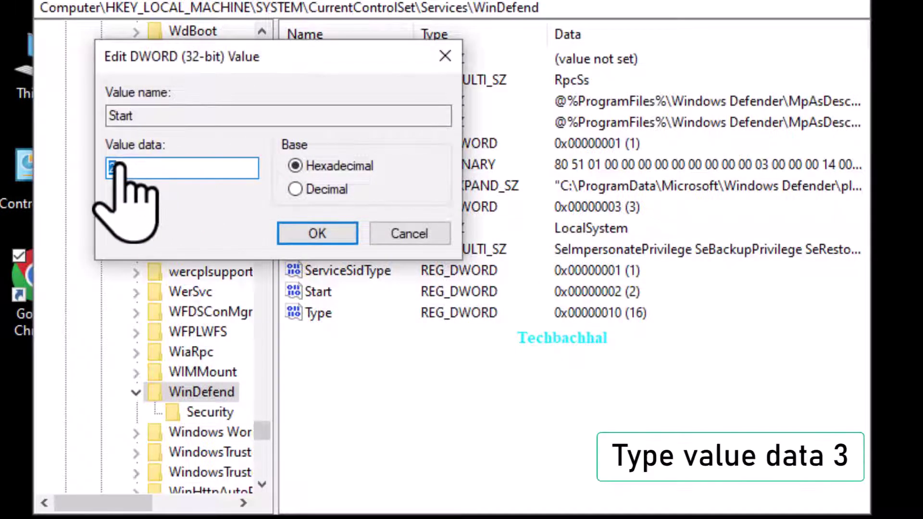
{"action": "type", "text": "3"}
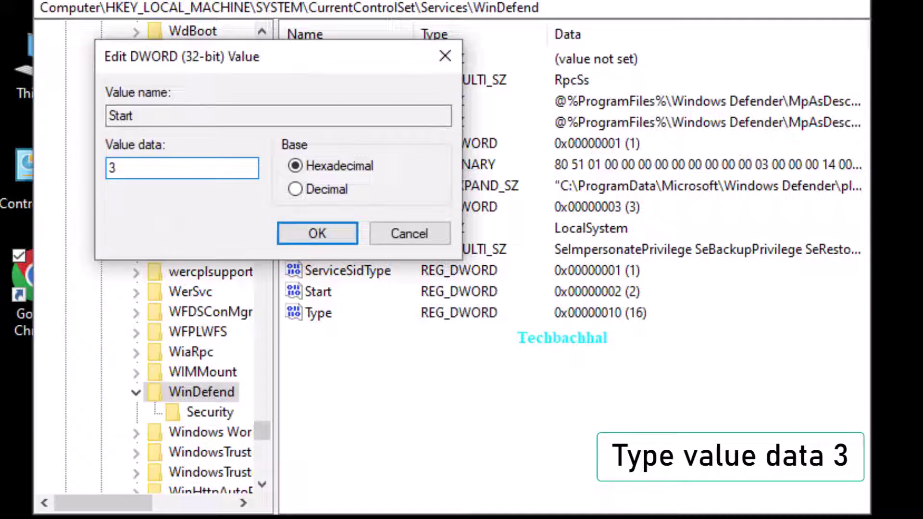
{"action": "left_click", "coordinate": [319, 236]}
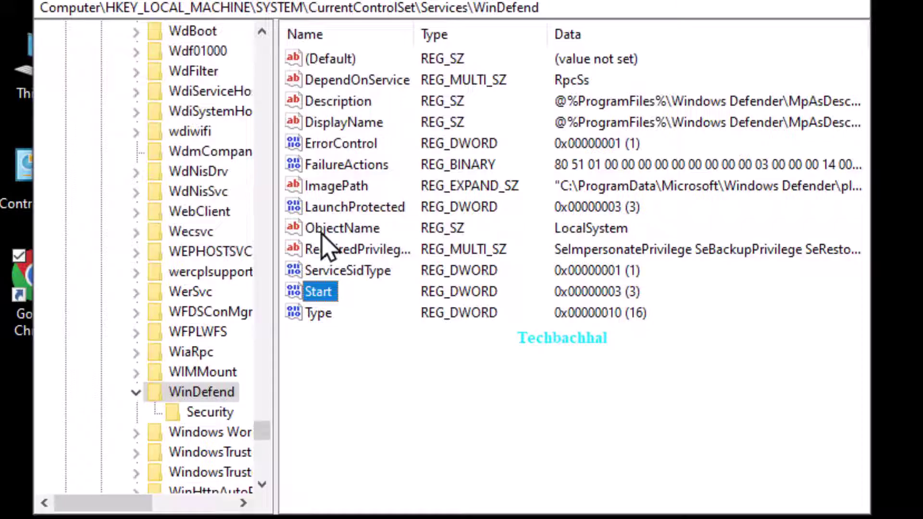
Step: Begin editing the ImagePath value and bring up File Explorer with Win+E
{"action": "right_click", "coordinate": [338, 186]}
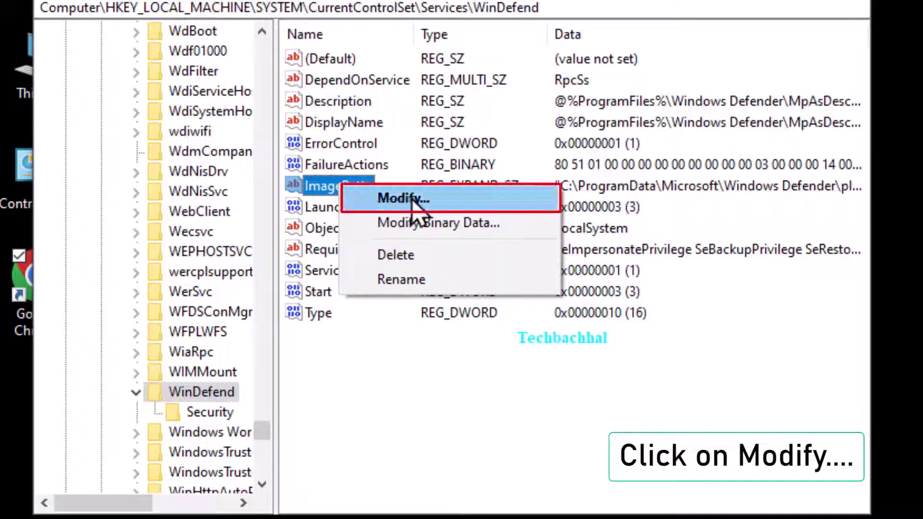
{"action": "left_click", "coordinate": [412, 200]}
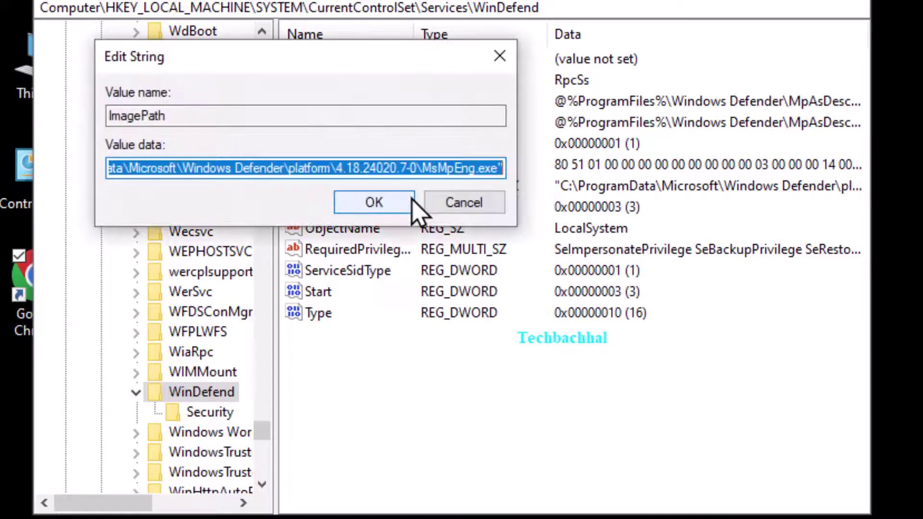
{"action": "left_click", "coordinate": [500, 168]}
{"action": "key", "text": "super+e"}
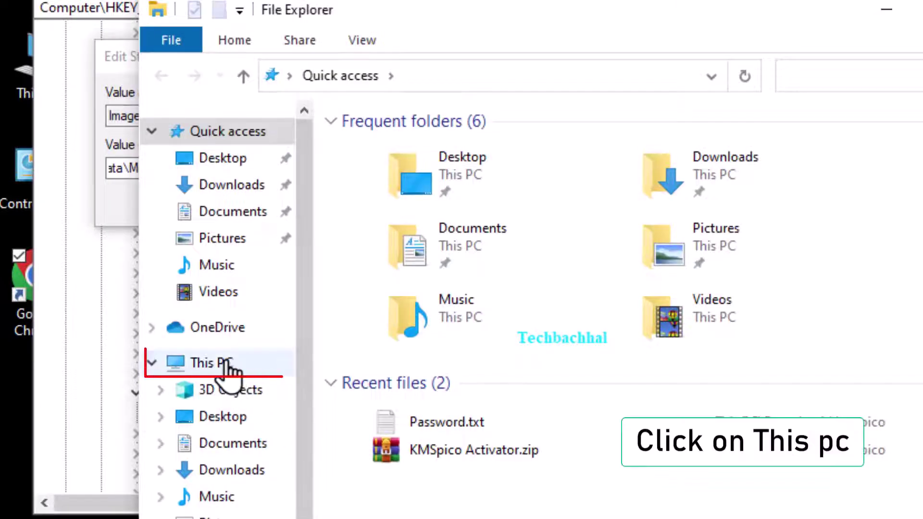
Step: Browse from This PC into C:\ProgramData\Microsoft
{"action": "left_click", "coordinate": [209, 364]}
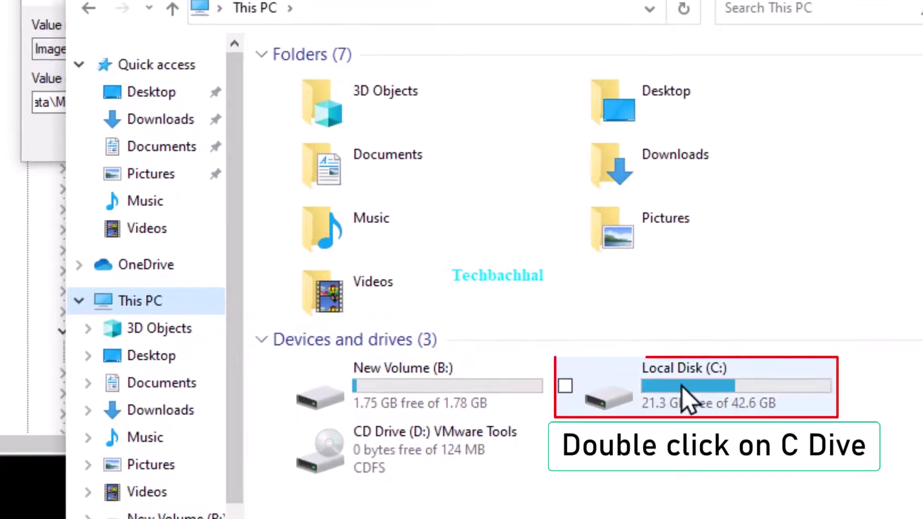
{"action": "double_click", "coordinate": [685, 395]}
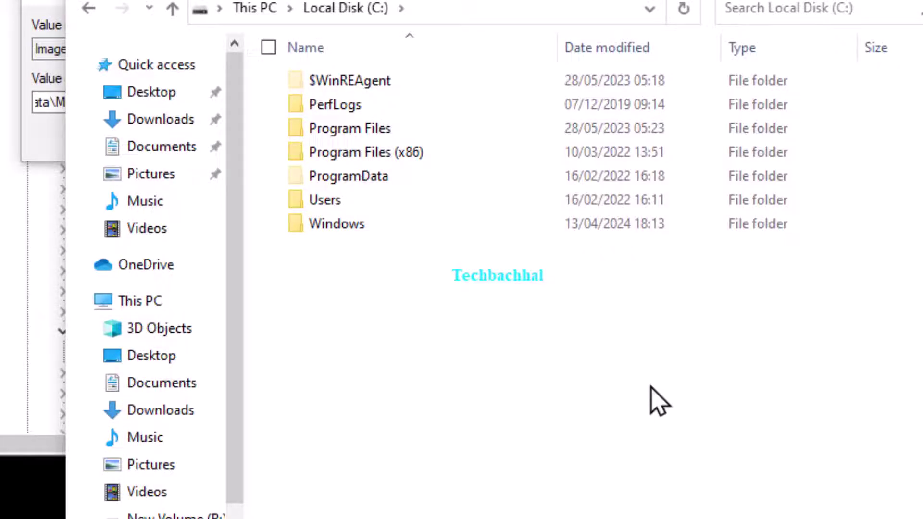
{"action": "double_click", "coordinate": [391, 182]}
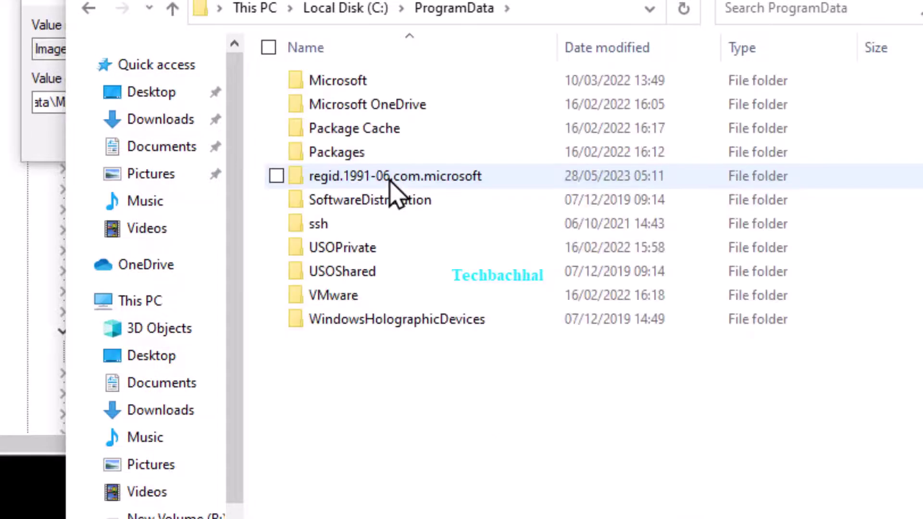
{"action": "double_click", "coordinate": [376, 79]}
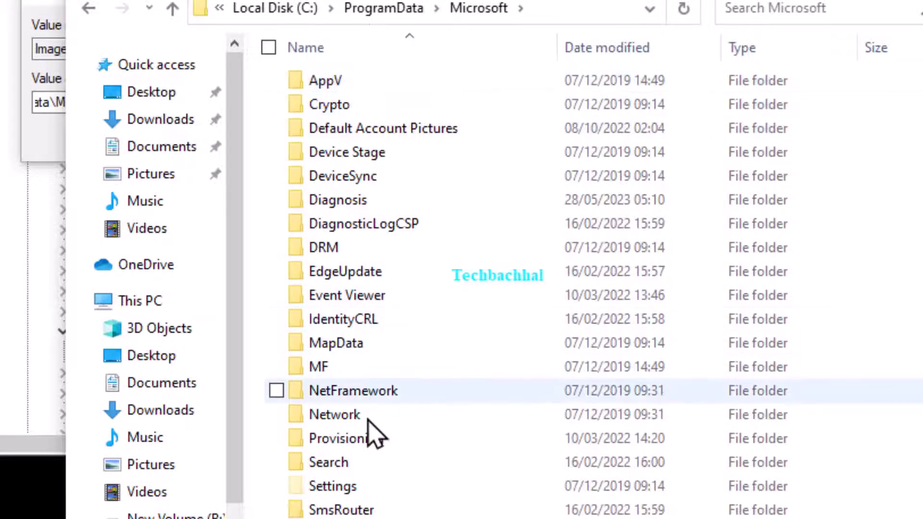
{"action": "scroll", "coordinate": [375, 447], "scroll_direction": "down", "scroll_amount": 2}
{"action": "scroll", "coordinate": [375, 447], "scroll_direction": "down", "scroll_amount": 2}
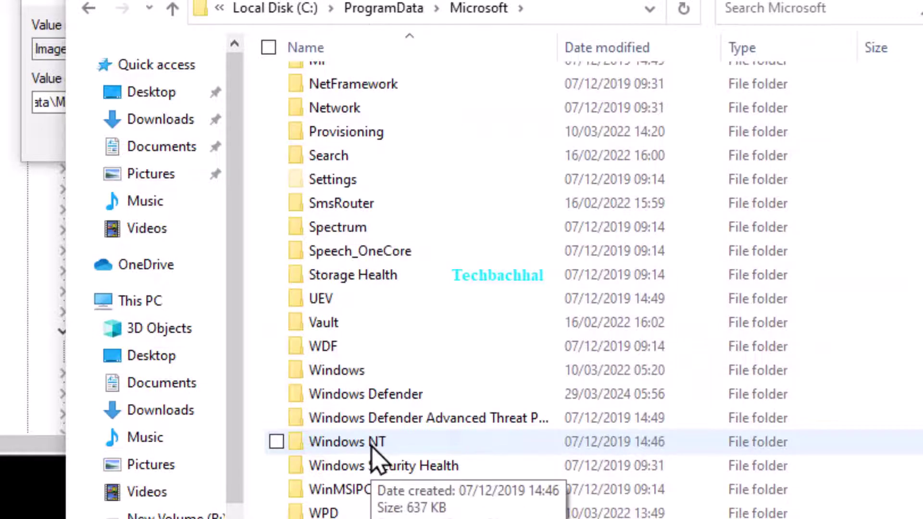
Step: Go into Windows Defender\Platform\4.18.24020.7-0 and select mpextms.exe
{"action": "left_click", "coordinate": [384, 403]}
{"action": "double_click", "coordinate": [386, 404]}
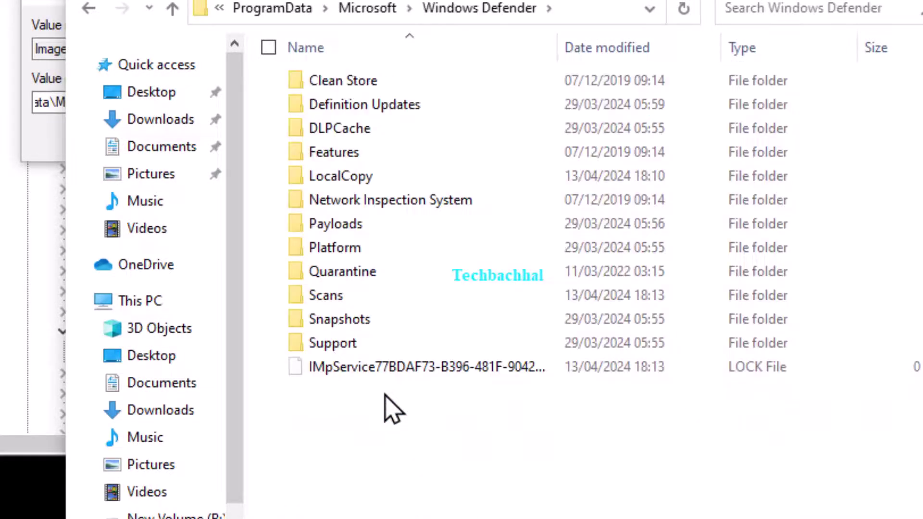
{"action": "mouse_move", "coordinate": [335, 248]}
{"action": "double_click", "coordinate": [354, 255]}
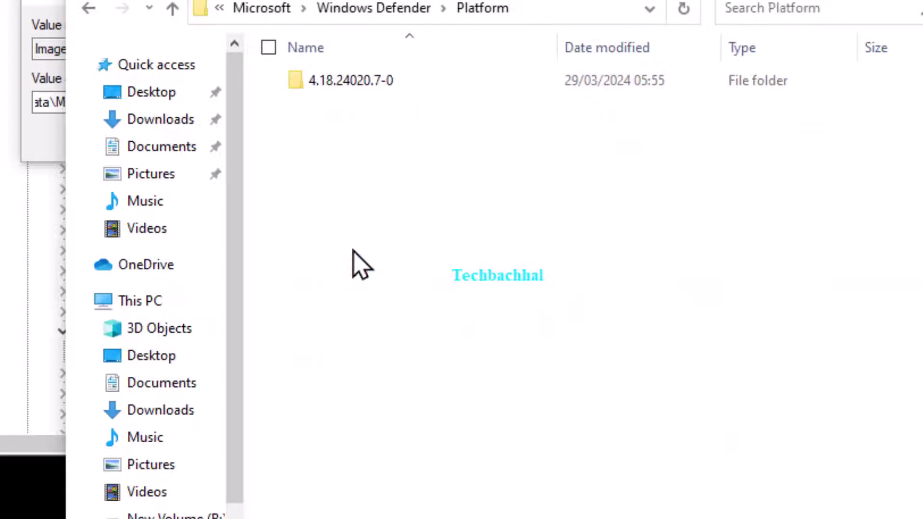
{"action": "double_click", "coordinate": [384, 80]}
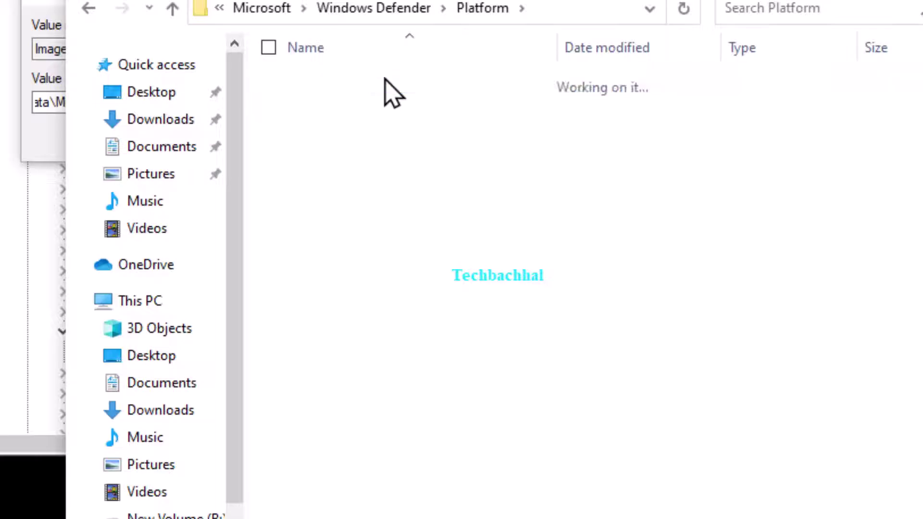
{"action": "scroll", "coordinate": [397, 94], "scroll_direction": "down", "scroll_amount": 20}
{"action": "scroll", "coordinate": [404, 109], "scroll_direction": "down", "scroll_amount": 2}
{"action": "scroll", "coordinate": [404, 115], "scroll_direction": "down", "scroll_amount": 2}
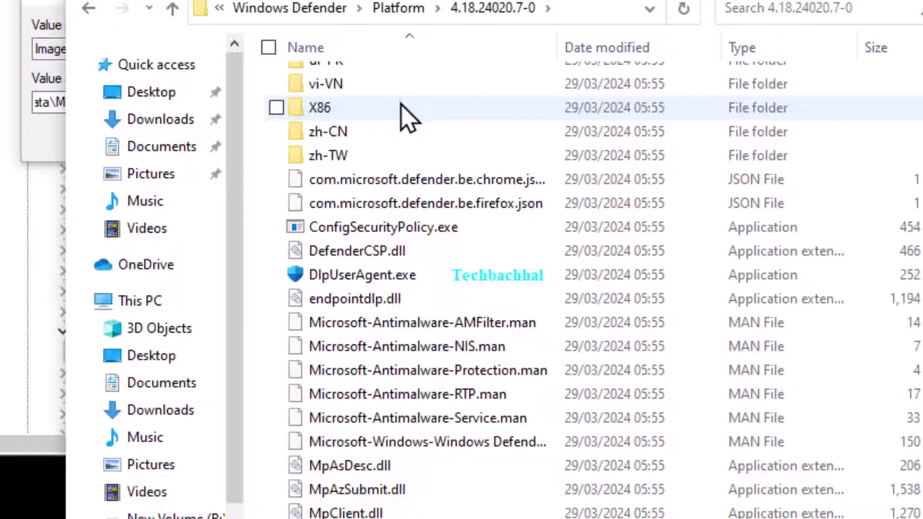
{"action": "scroll", "coordinate": [402, 108], "scroll_direction": "down", "scroll_amount": 3}
{"action": "scroll", "coordinate": [402, 108], "scroll_direction": "down", "scroll_amount": 1}
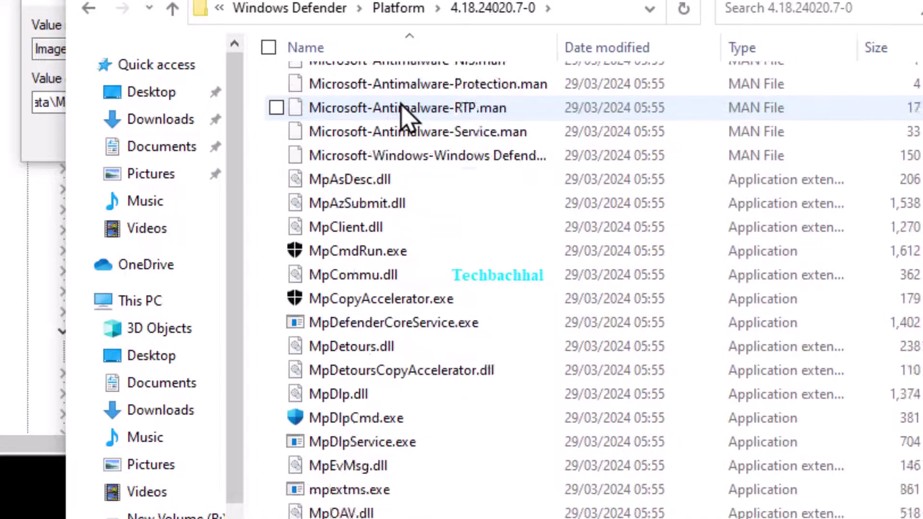
{"action": "scroll", "coordinate": [402, 108], "scroll_direction": "down", "scroll_amount": 1}
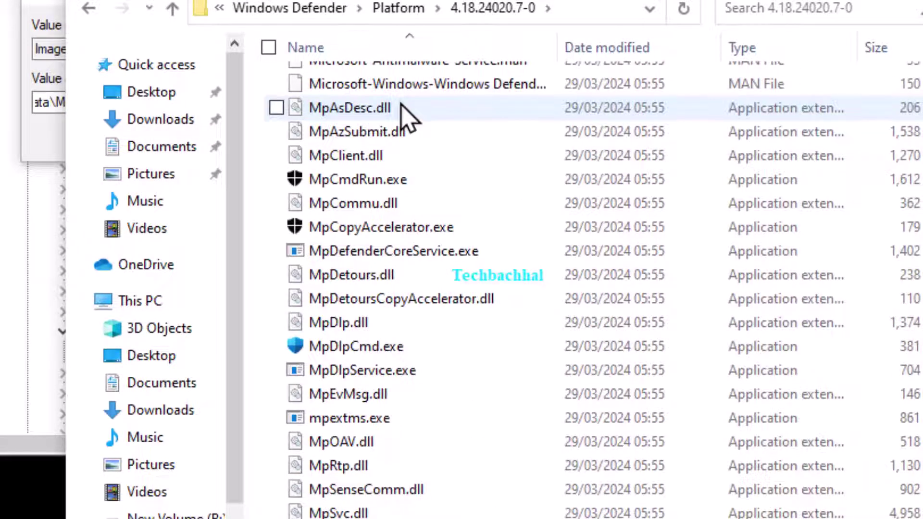
{"action": "scroll", "coordinate": [403, 119], "scroll_direction": "down", "scroll_amount": 3}
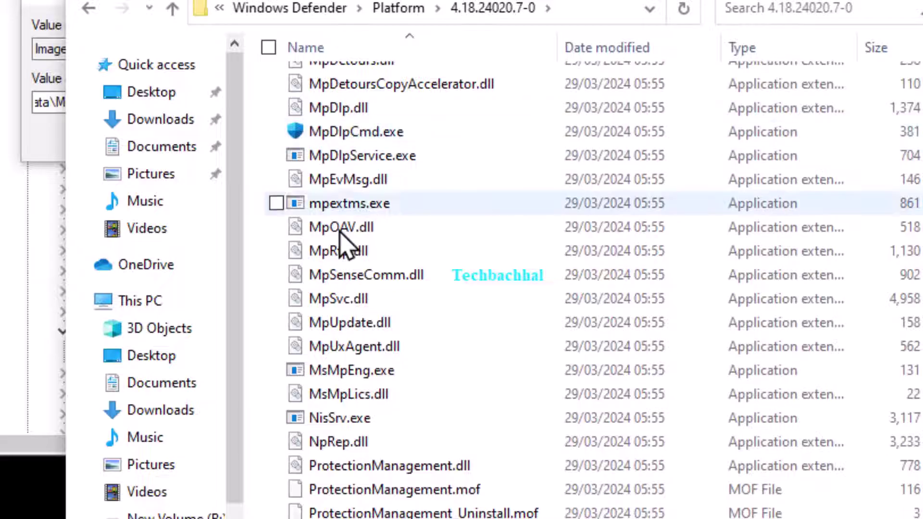
{"action": "mouse_move", "coordinate": [349, 203]}
{"action": "left_click", "coordinate": [355, 204]}
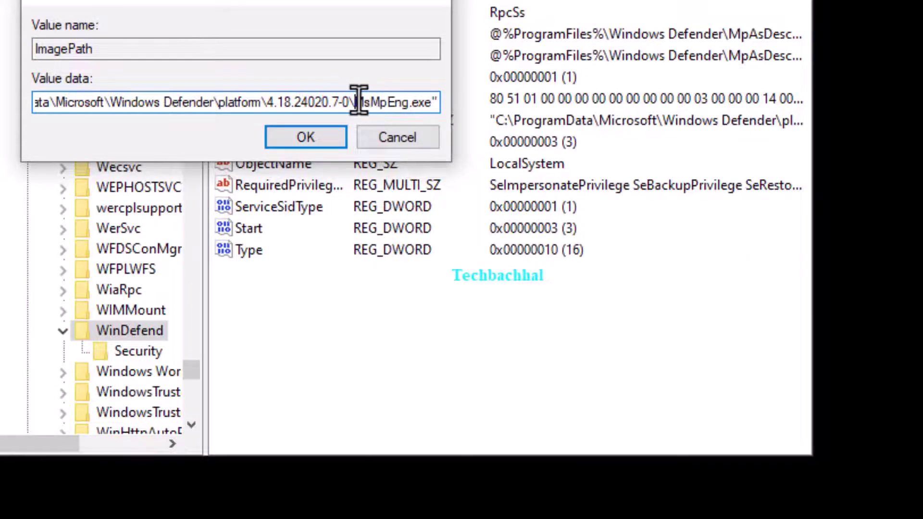
Step: Replace MsMpEng with mpextms in the ImagePath value data and confirm
{"action": "mouse_move", "coordinate": [358, 101]}
{"action": "left_mouse_down"}
{"action": "mouse_move", "coordinate": [371, 97]}
{"action": "mouse_move", "coordinate": [398, 136]}
{"action": "mouse_move", "coordinate": [412, 135]}
{"action": "left_mouse_up"}
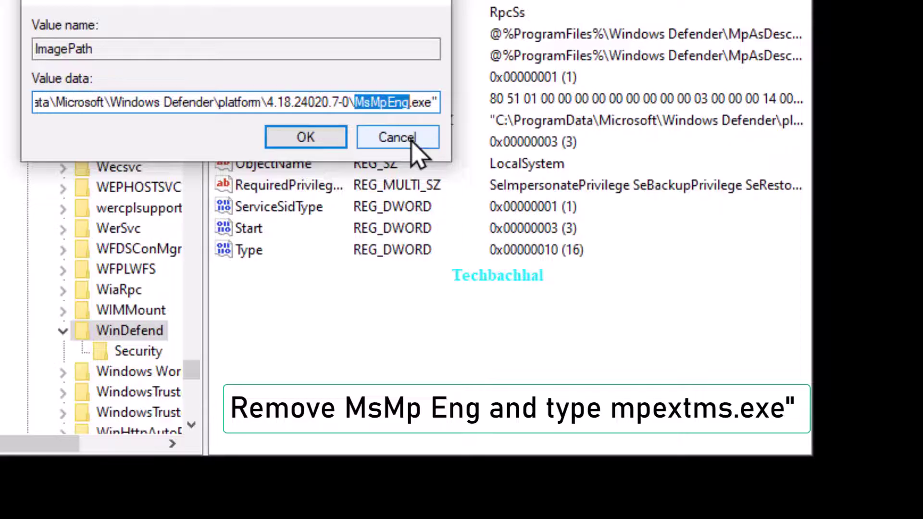
{"action": "type", "text": "mpextms"}
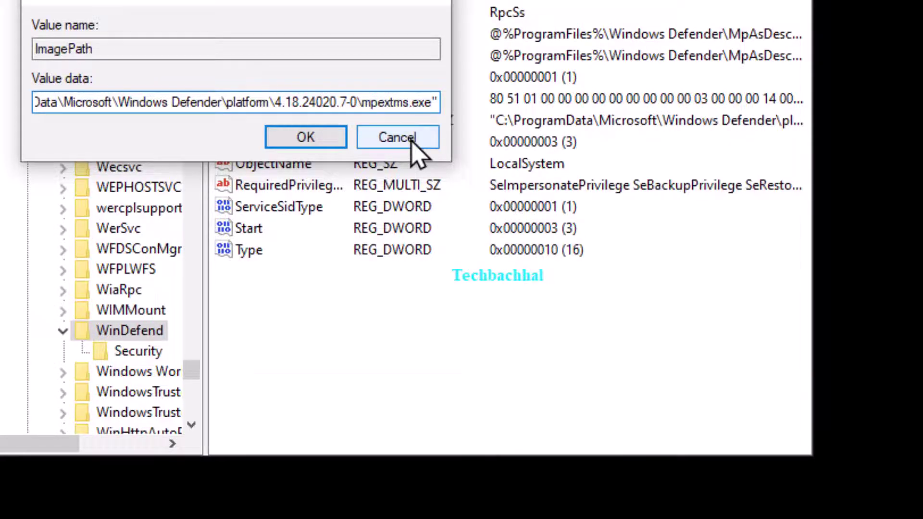
{"action": "left_click", "coordinate": [308, 135]}
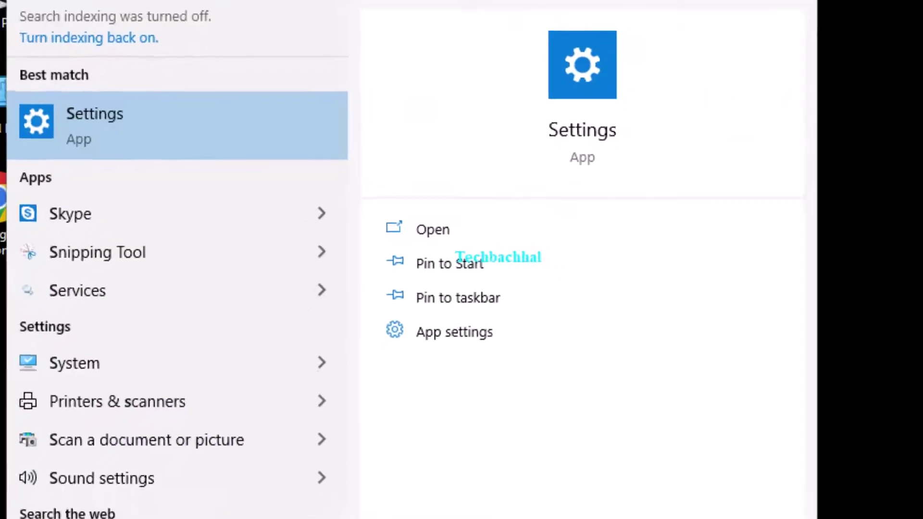
{"action": "type", "text": "ys"}
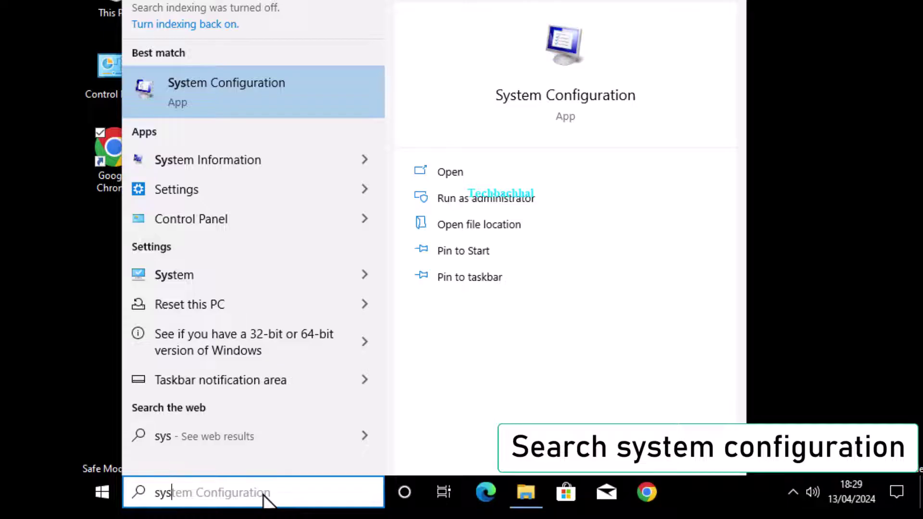
Step: Uncheck Safe boot in System Configuration, apply it, and restart normally
{"action": "left_click", "coordinate": [268, 84]}
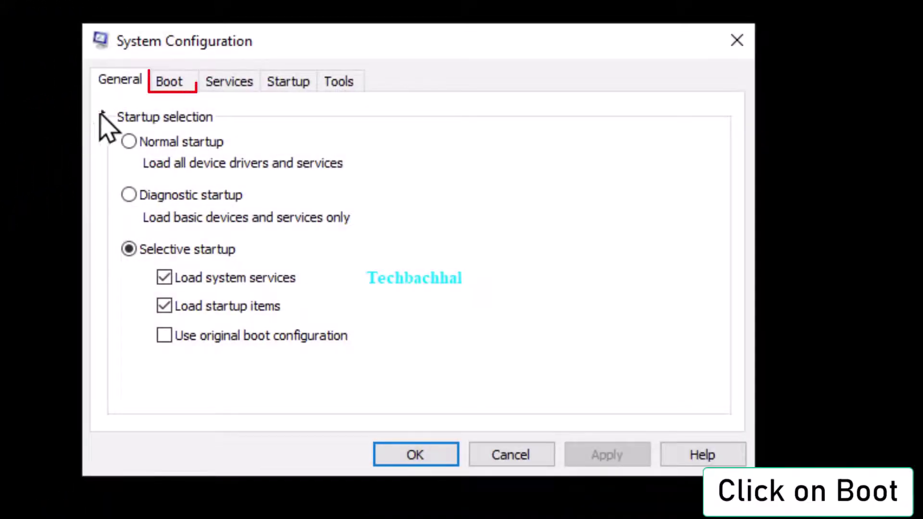
{"action": "left_click", "coordinate": [172, 82]}
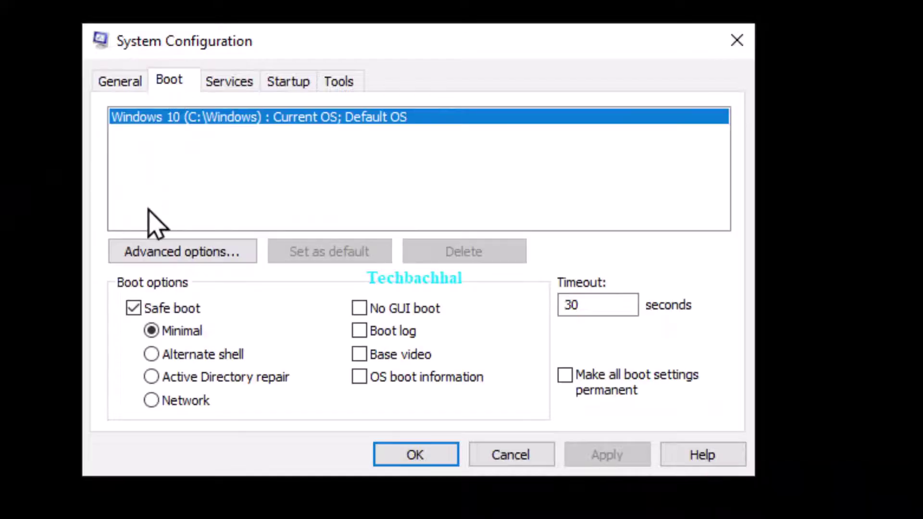
{"action": "left_click", "coordinate": [134, 309]}
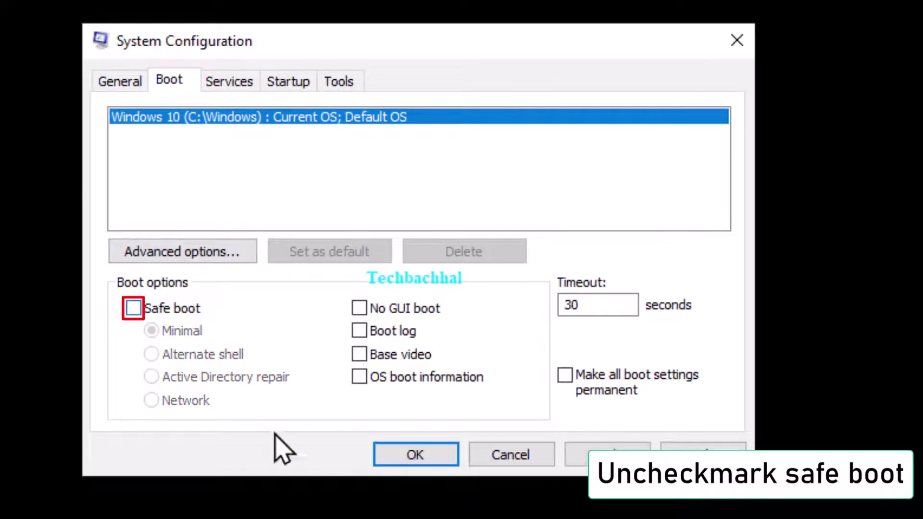
{"action": "left_click", "coordinate": [619, 453]}
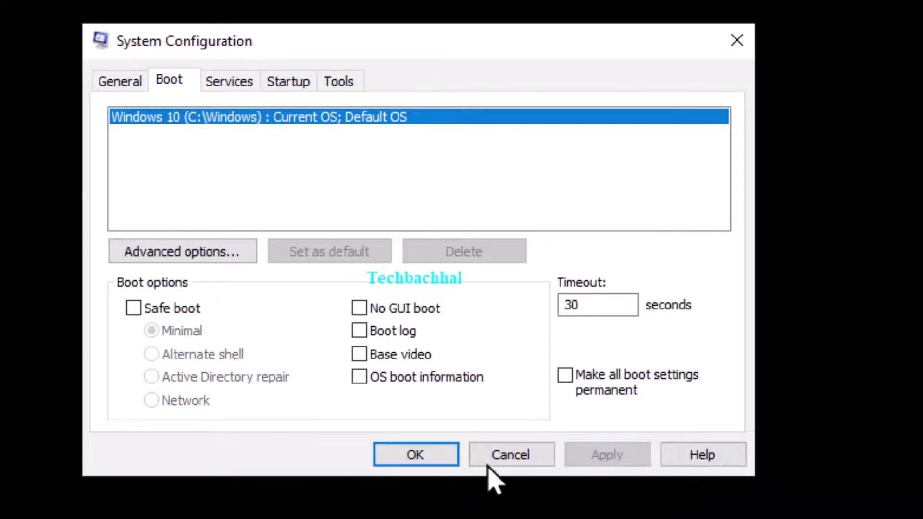
{"action": "left_click", "coordinate": [424, 455]}
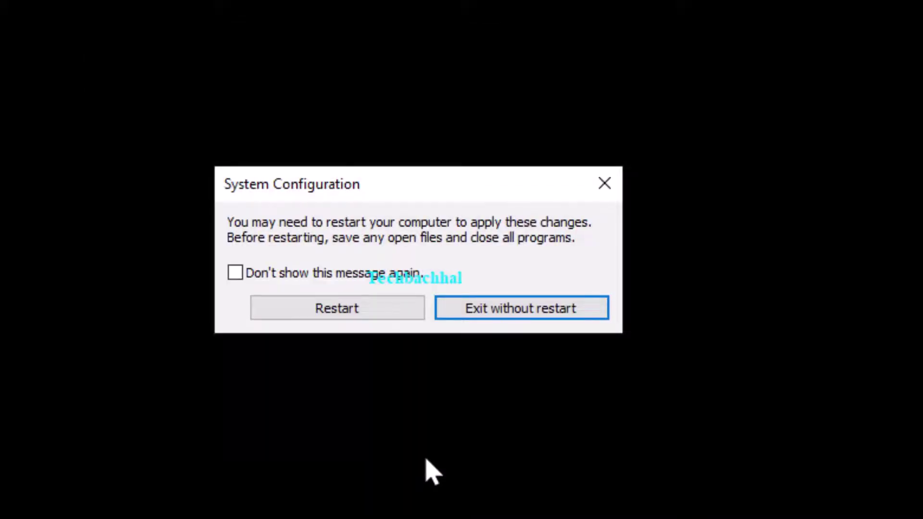
{"action": "left_click", "coordinate": [356, 312]}
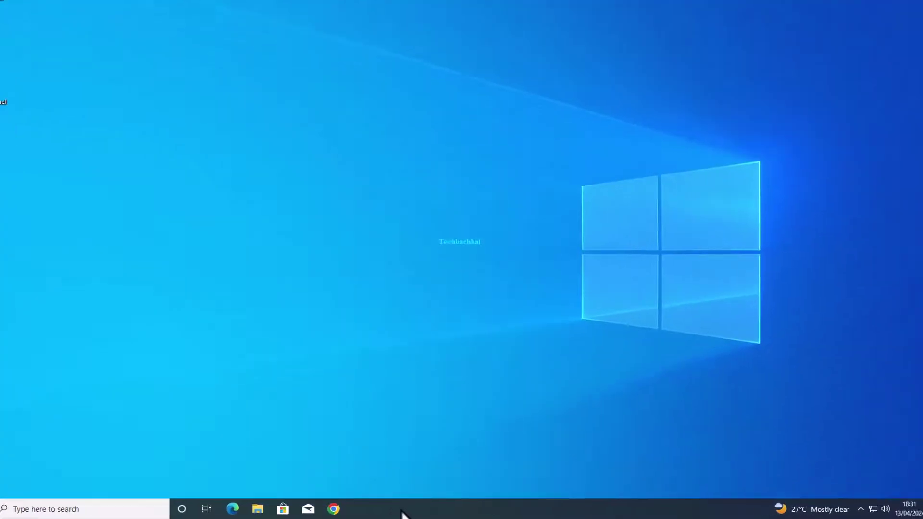
Step: Launch Task Manager from the taskbar context menu
{"action": "right_click", "coordinate": [406, 513]}
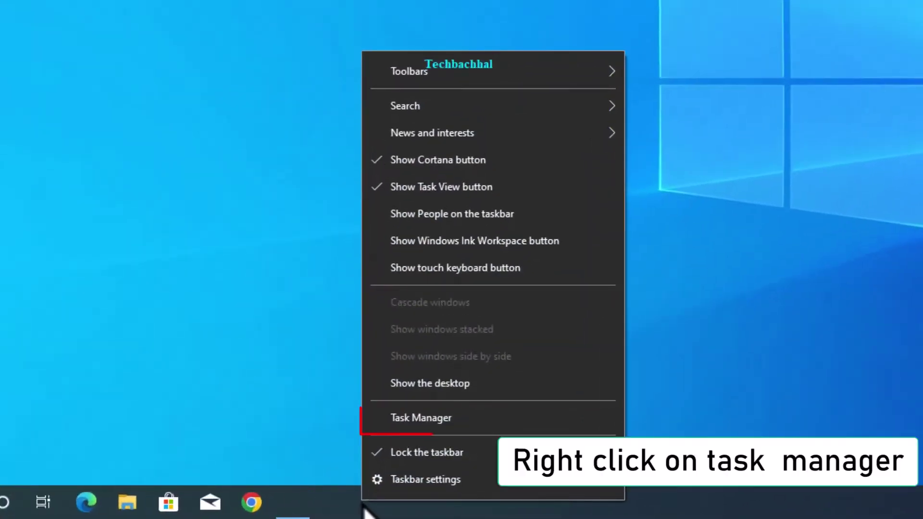
{"action": "left_click", "coordinate": [423, 419]}
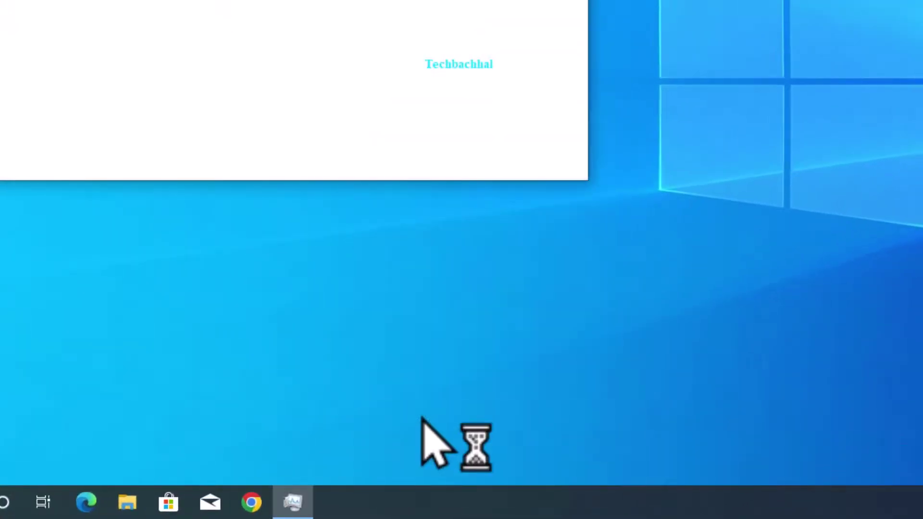